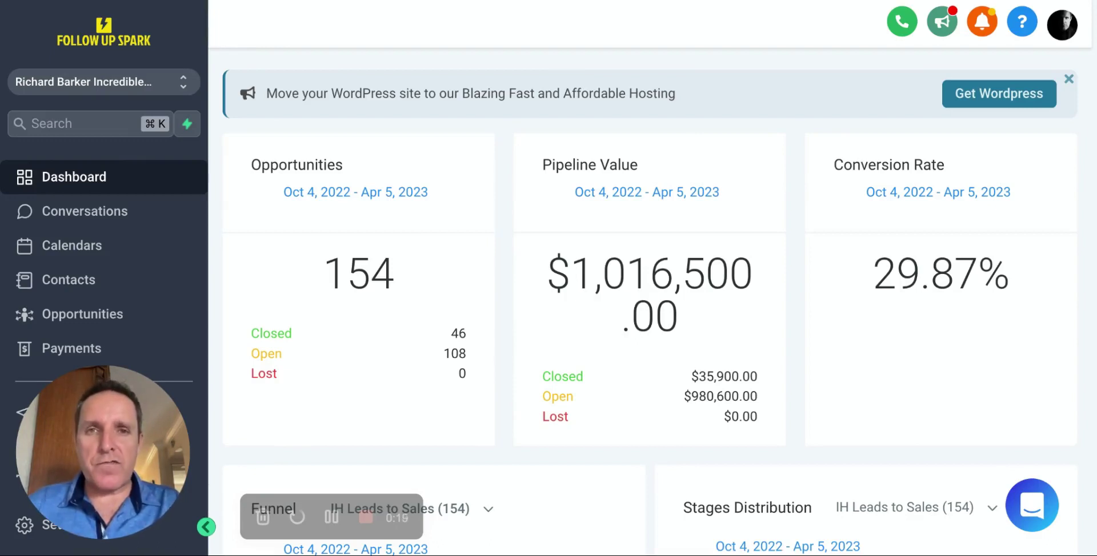
Step: Open the funnel Template Library from the Sites funnel list via + New Funnel
{"action": "left_click_drag", "start_coordinate": [135, 435], "coordinate": [806, 360]}
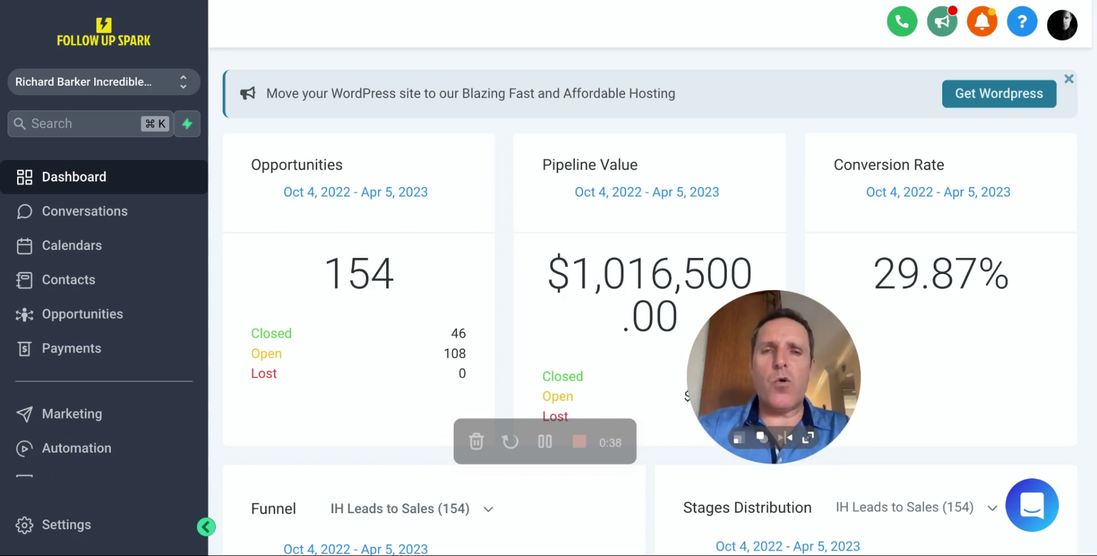
{"action": "scroll", "coordinate": [112, 289], "scroll_direction": "down", "scroll_amount": 5}
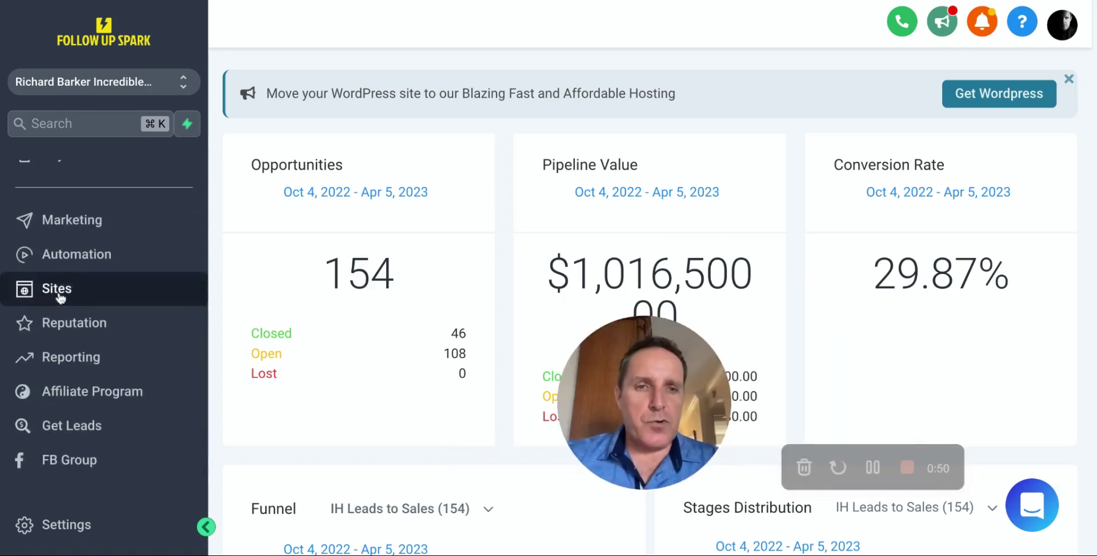
{"action": "left_click", "coordinate": [60, 292]}
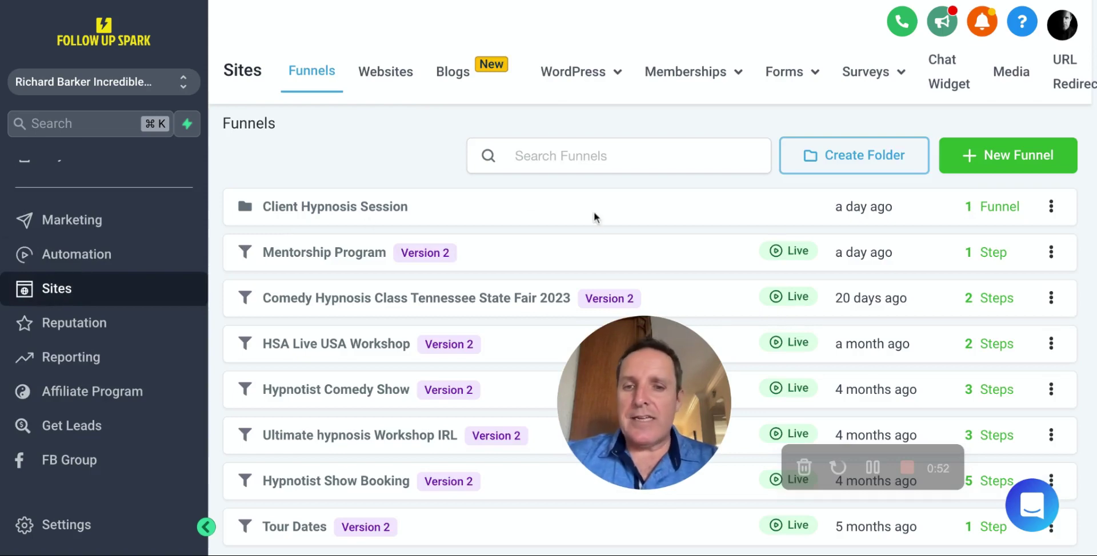
{"action": "left_click", "coordinate": [978, 157]}
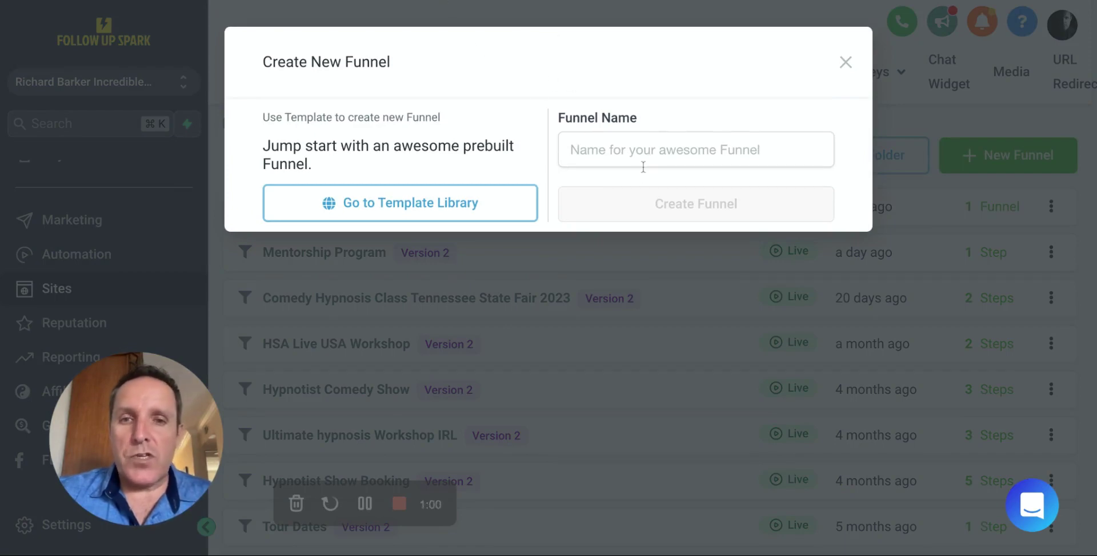
{"action": "left_click", "coordinate": [457, 206]}
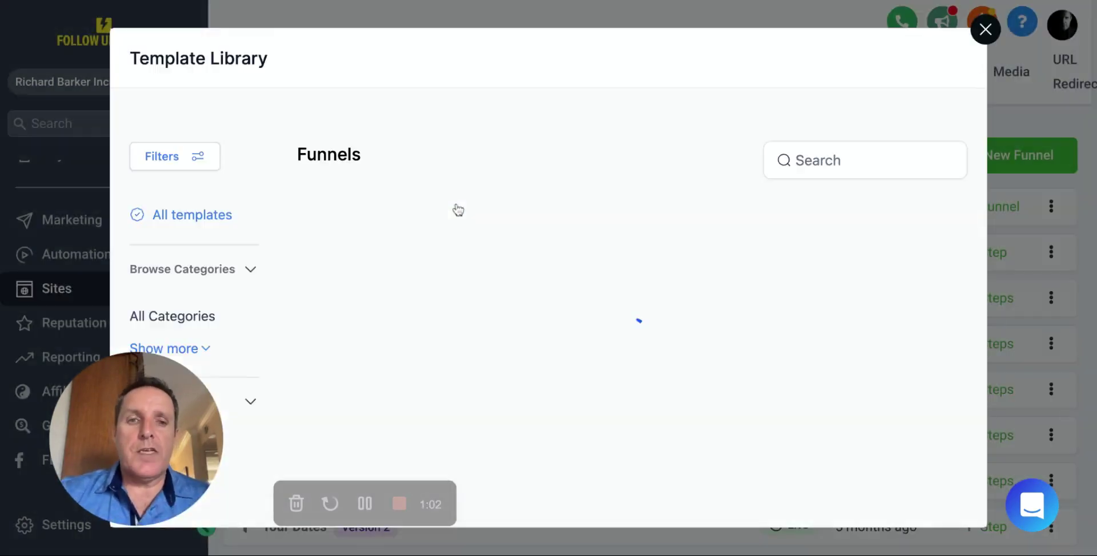
Step: Preview the Insurance With Options funnel template, then return to the template list
{"action": "scroll", "coordinate": [485, 307], "scroll_direction": "down", "scroll_amount": 6}
{"action": "scroll", "coordinate": [485, 306], "scroll_direction": "down", "scroll_amount": 13}
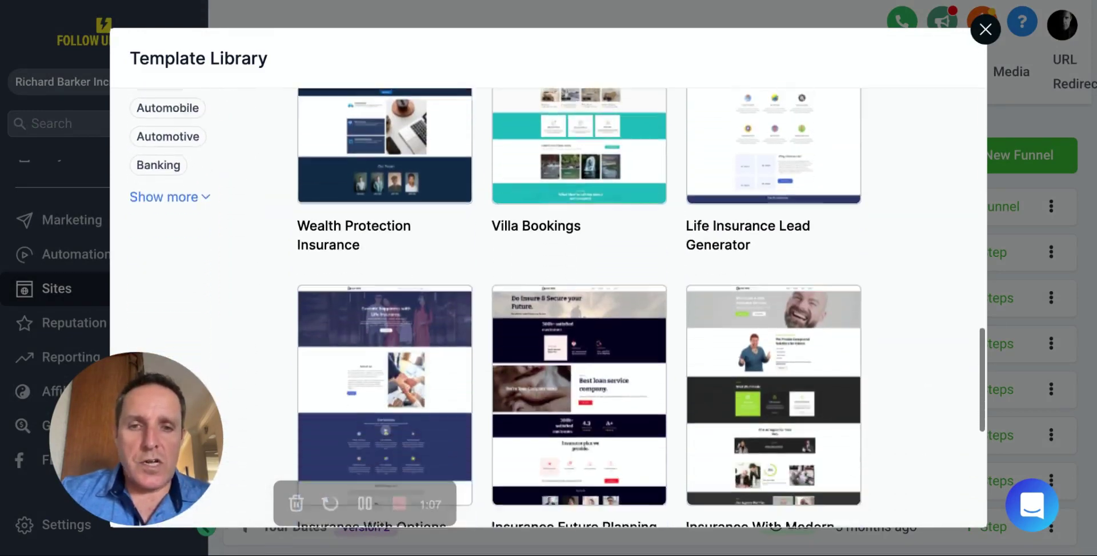
{"action": "scroll", "coordinate": [427, 309], "scroll_direction": "down", "scroll_amount": 2}
{"action": "left_click", "coordinate": [426, 309]}
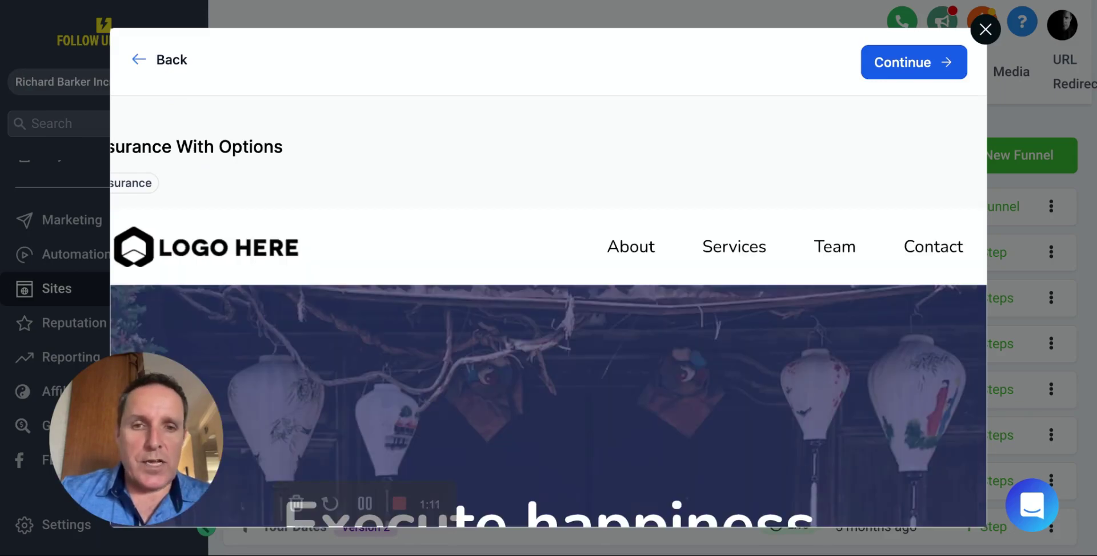
{"action": "left_click", "coordinate": [139, 60]}
Step: Load more funnel templates, then close the Template Library
{"action": "scroll", "coordinate": [548, 308], "scroll_direction": "down", "scroll_amount": 10}
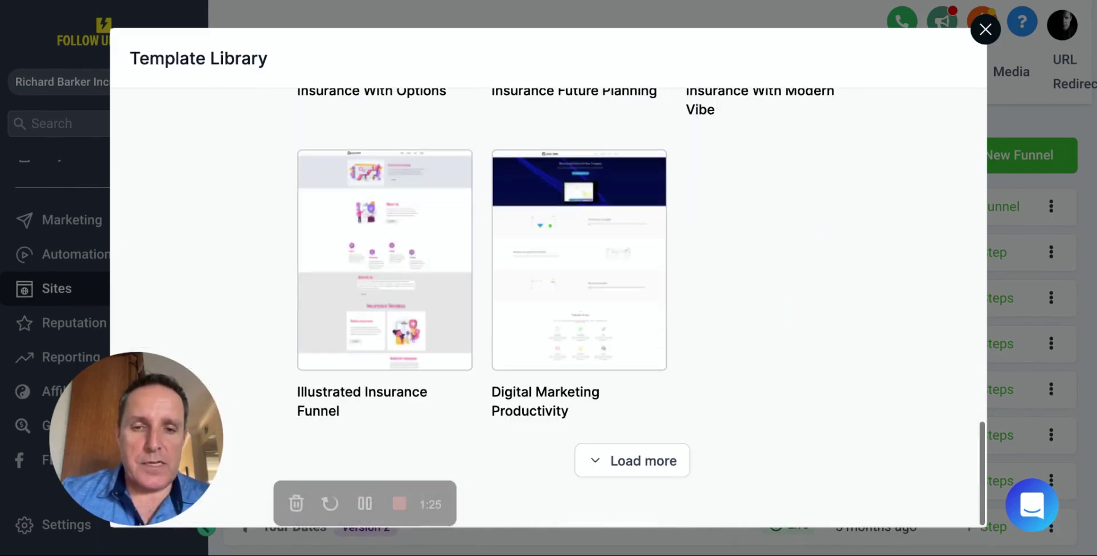
{"action": "left_click", "coordinate": [666, 470]}
{"action": "scroll", "coordinate": [649, 457], "scroll_direction": "down", "scroll_amount": 15}
{"action": "left_click_drag", "start_coordinate": [981, 340], "coordinate": [988, 172]}
{"action": "left_click", "coordinate": [985, 32]}
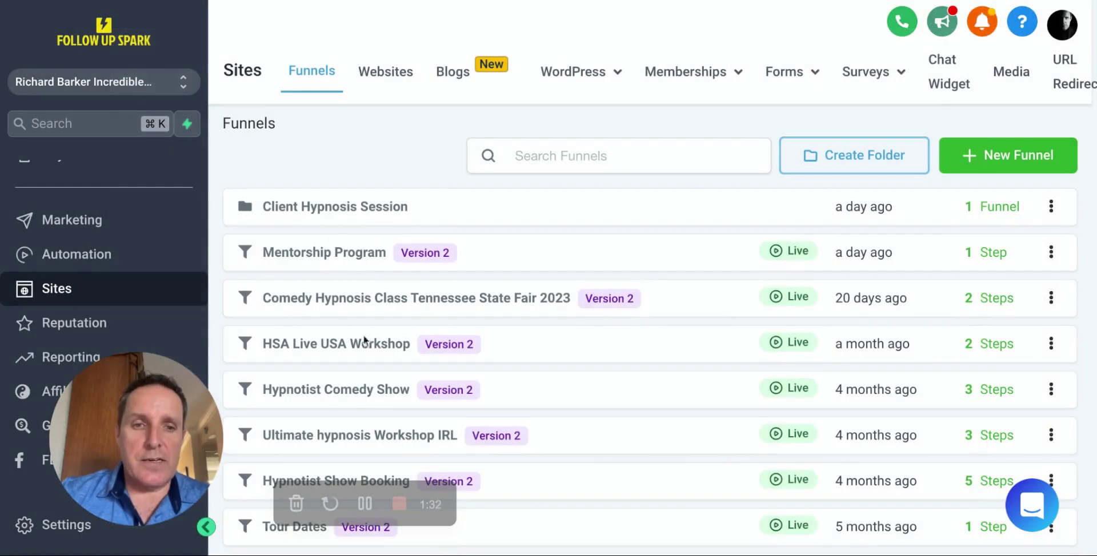
Step: Open the website Template Library from the Websites tab via + New Website
{"action": "left_click", "coordinate": [381, 72]}
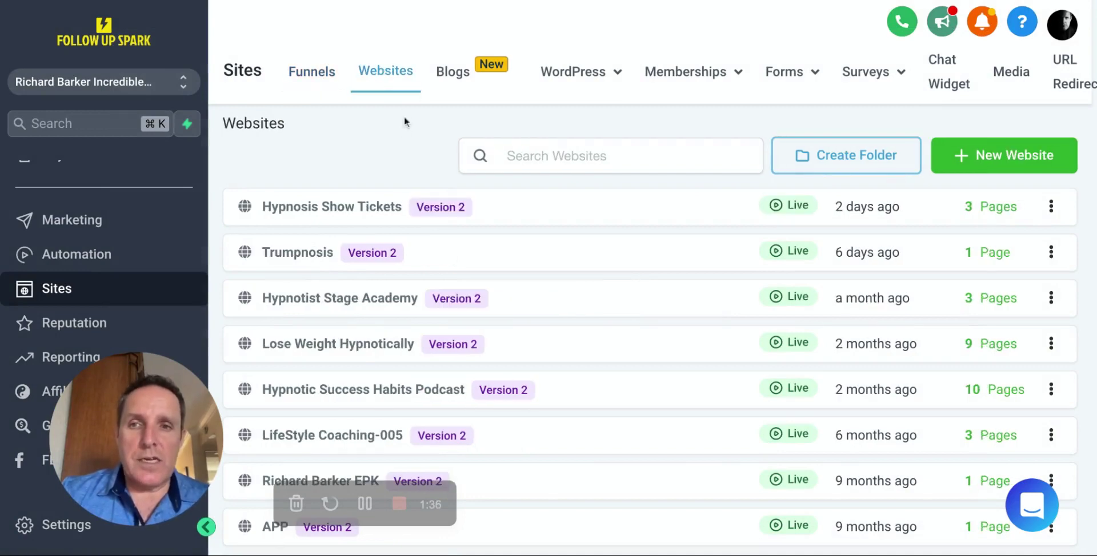
{"action": "left_click", "coordinate": [974, 157]}
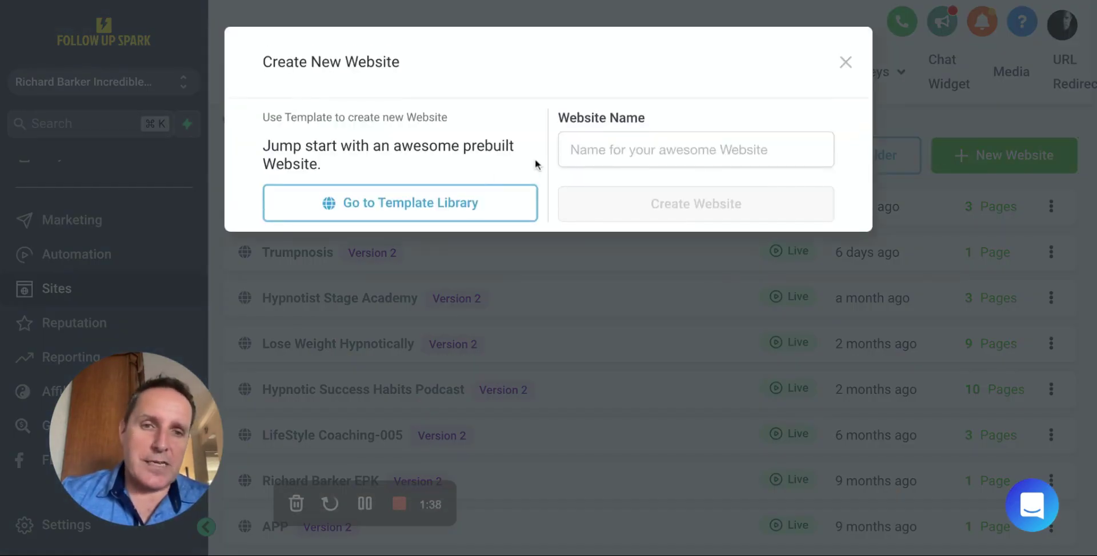
{"action": "left_click", "coordinate": [464, 207]}
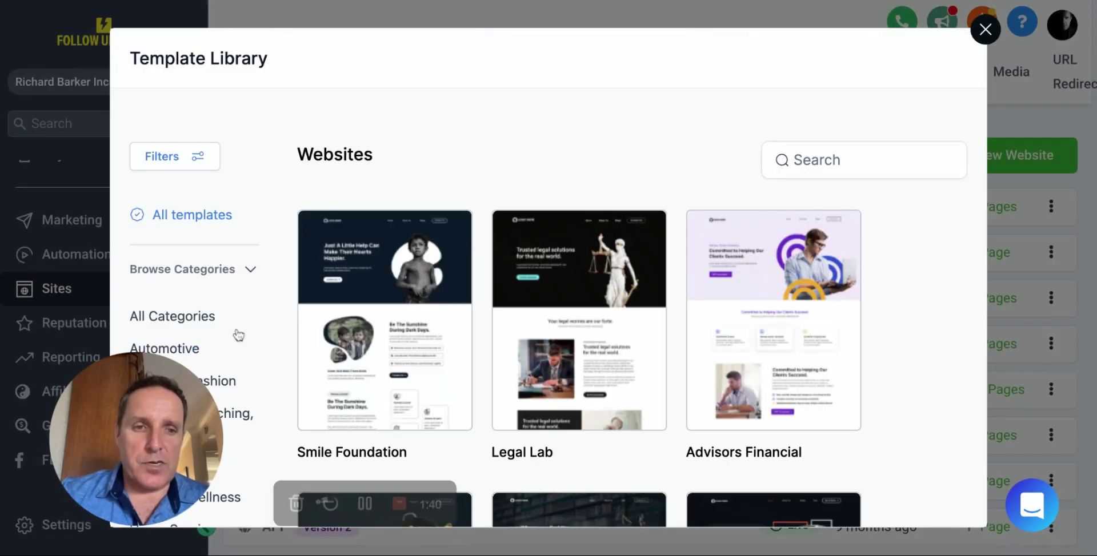
Step: Filter the website templates to the Blogs type, then close the library
{"action": "left_click", "coordinate": [180, 166]}
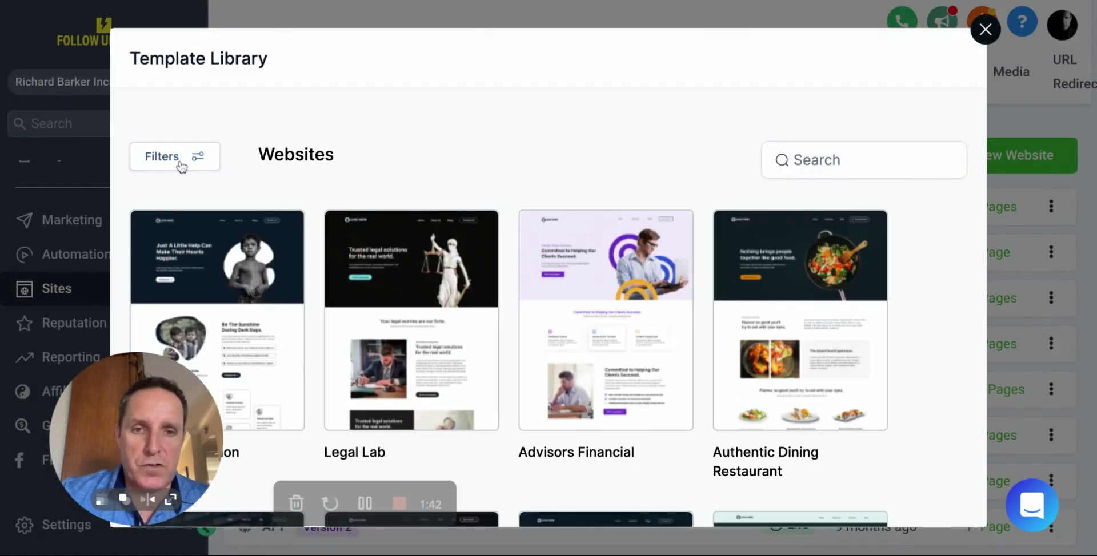
{"action": "left_click", "coordinate": [180, 164]}
{"action": "scroll", "coordinate": [374, 350], "scroll_direction": "down", "scroll_amount": 5}
{"action": "left_click", "coordinate": [178, 285]}
{"action": "scroll", "coordinate": [176, 372], "scroll_direction": "down", "scroll_amount": 5}
{"action": "left_click", "coordinate": [139, 263]}
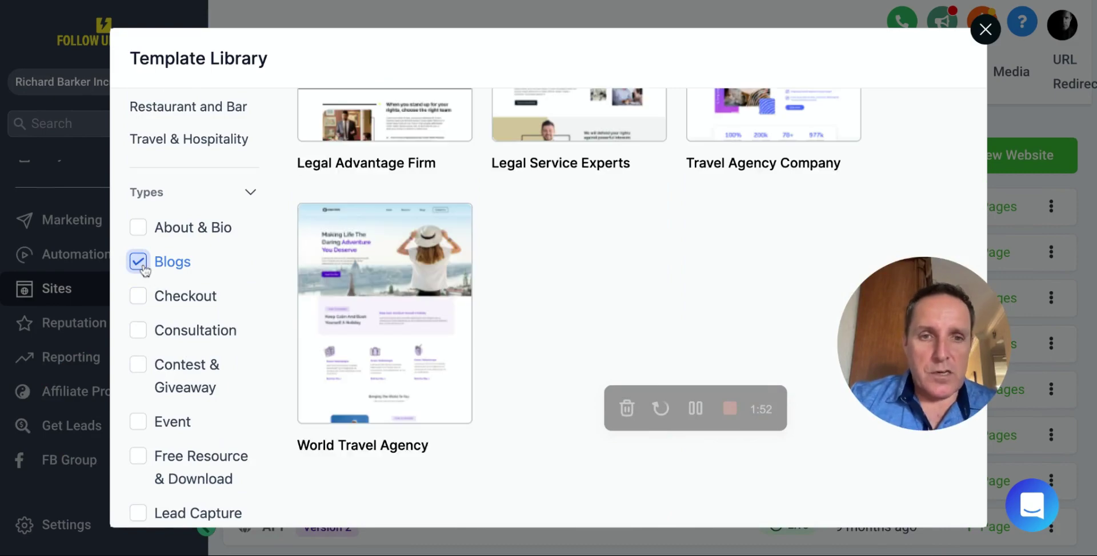
{"action": "scroll", "coordinate": [473, 186], "scroll_direction": "up", "scroll_amount": 10}
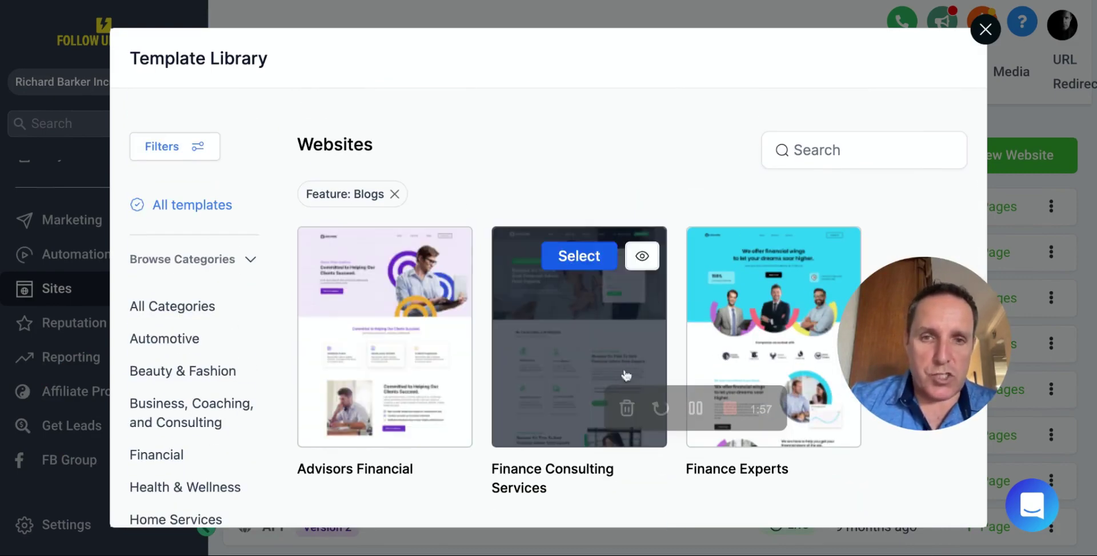
{"action": "left_click", "coordinate": [985, 30]}
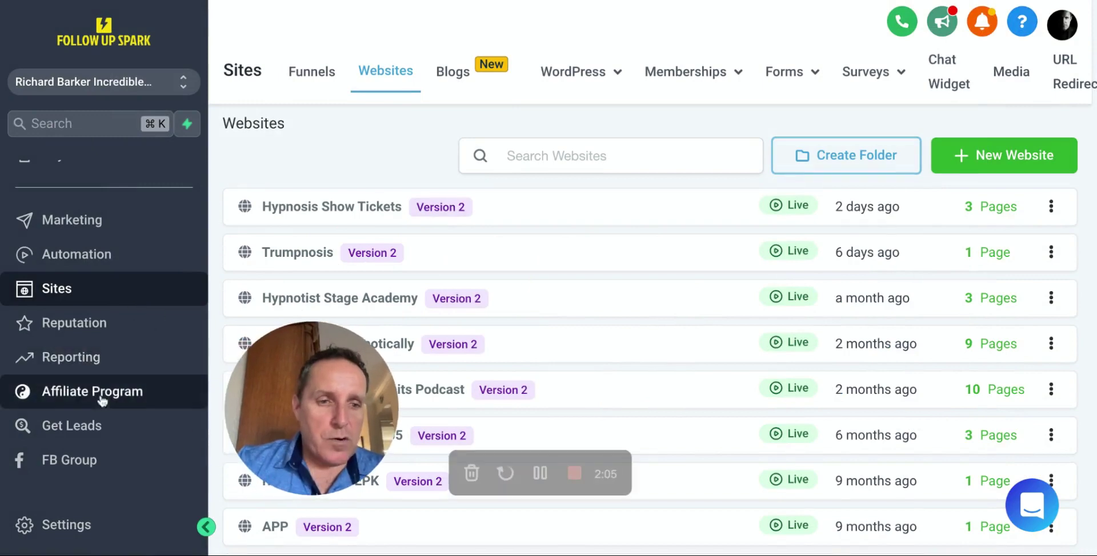
Step: Open the Social Planner Template Library from Marketing's + New Post menu
{"action": "scroll", "coordinate": [100, 400], "scroll_direction": "up", "scroll_amount": 2}
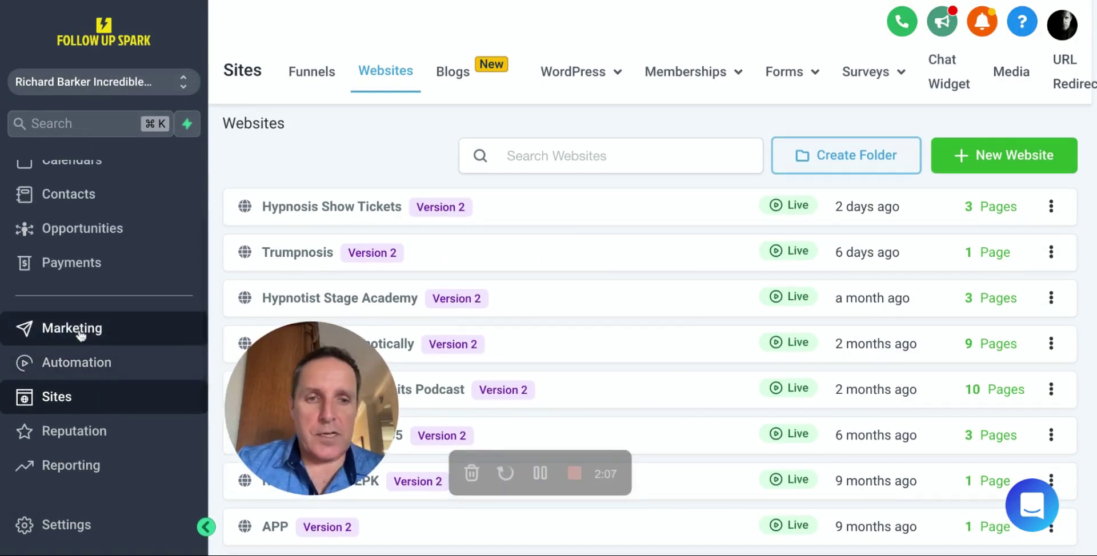
{"action": "left_click", "coordinate": [80, 330]}
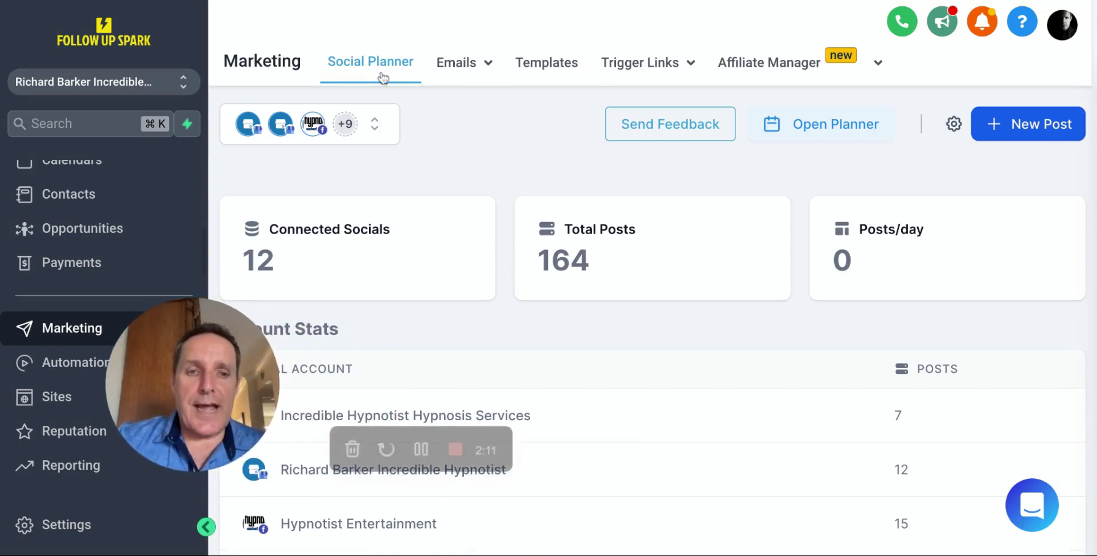
{"action": "left_click", "coordinate": [1010, 128]}
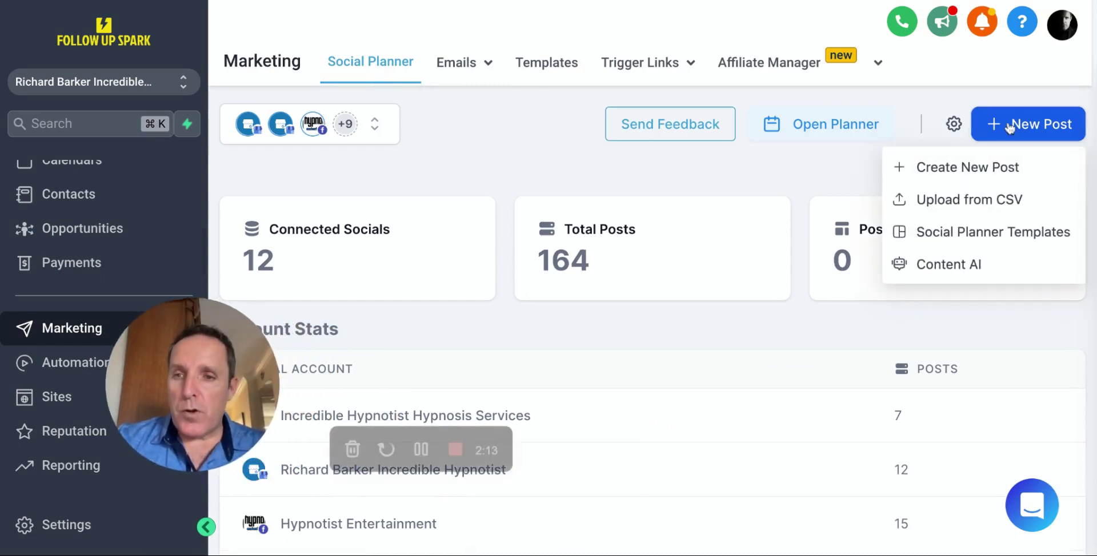
{"action": "left_click", "coordinate": [993, 234]}
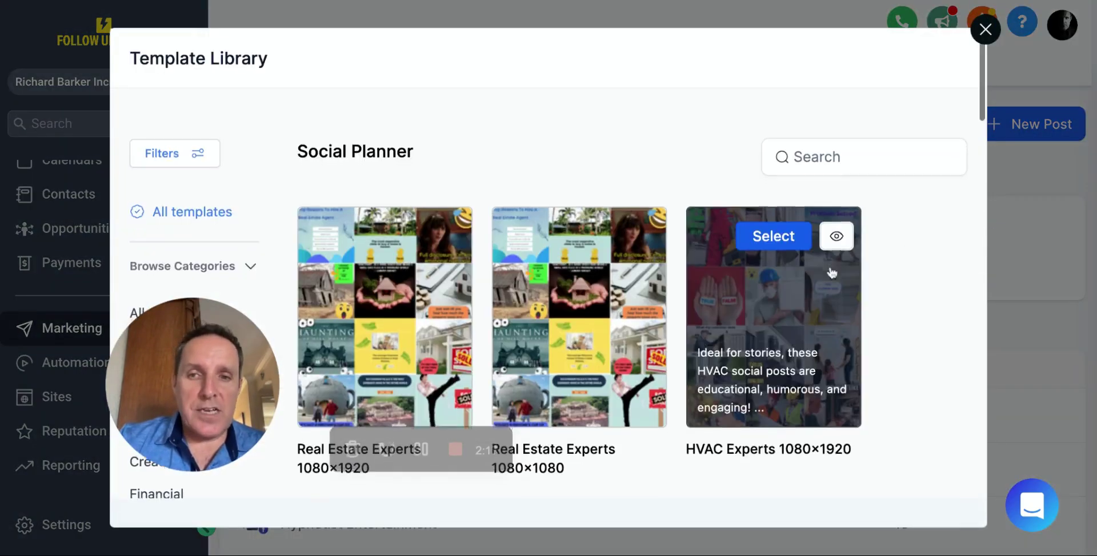
Step: Preview the Real Estate Experts 1080×1080 post set and scroll through its posts
{"action": "scroll", "coordinate": [811, 258], "scroll_direction": "down", "scroll_amount": 2}
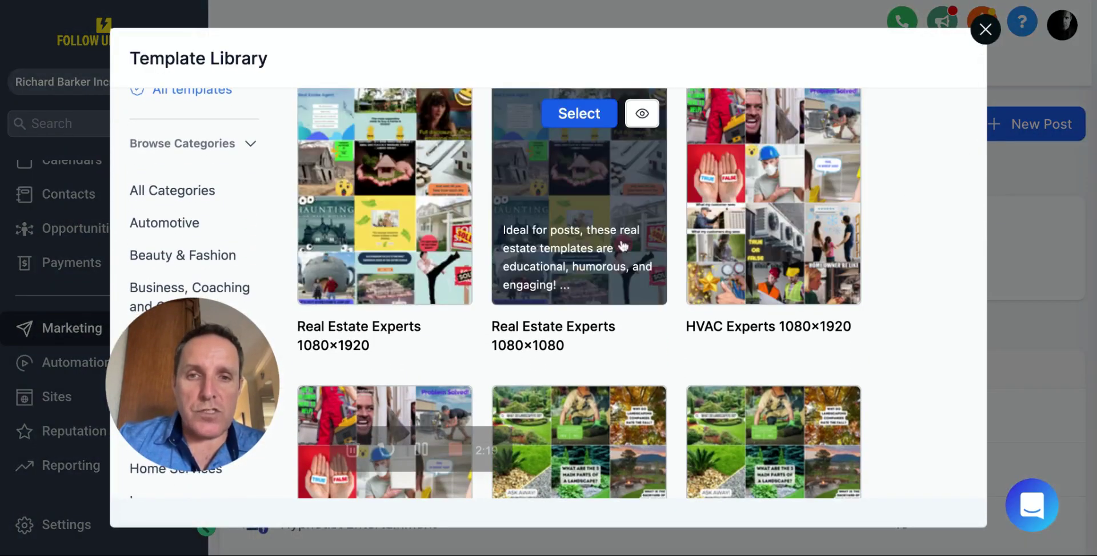
{"action": "left_click", "coordinate": [642, 114]}
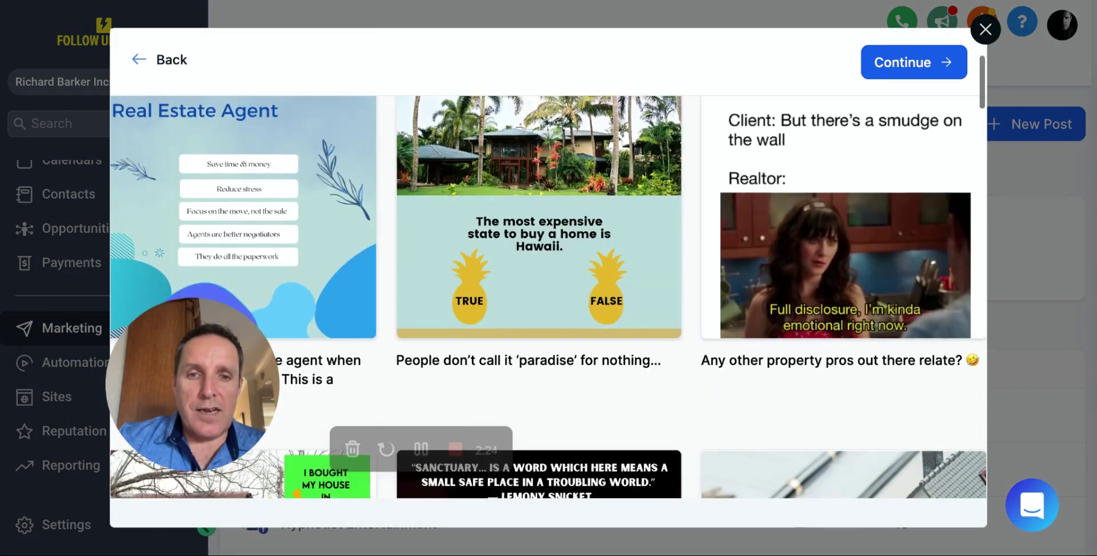
{"action": "scroll", "coordinate": [832, 150], "scroll_direction": "down", "scroll_amount": 2}
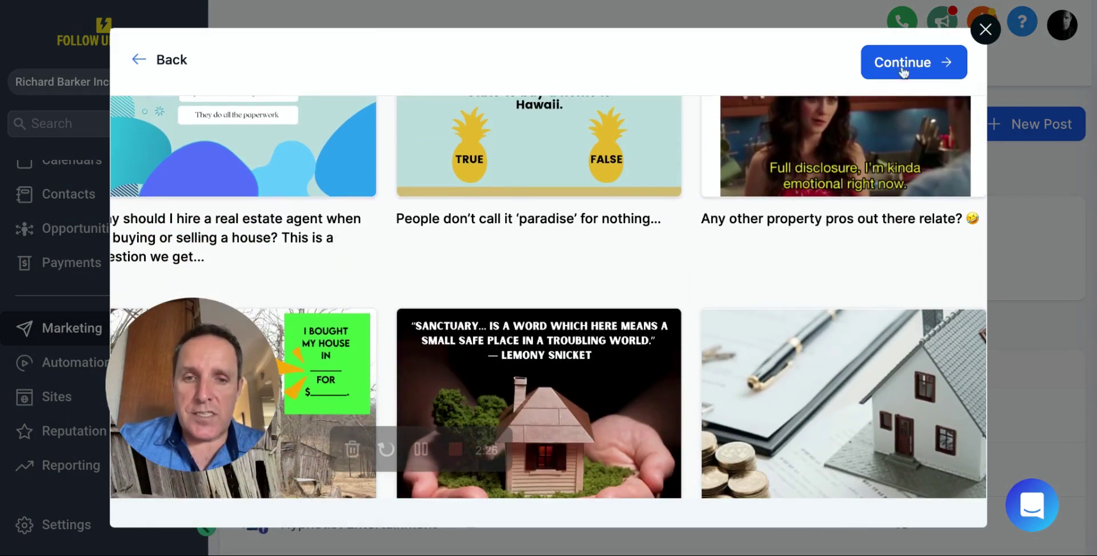
{"action": "scroll", "coordinate": [740, 271], "scroll_direction": "down", "scroll_amount": 4}
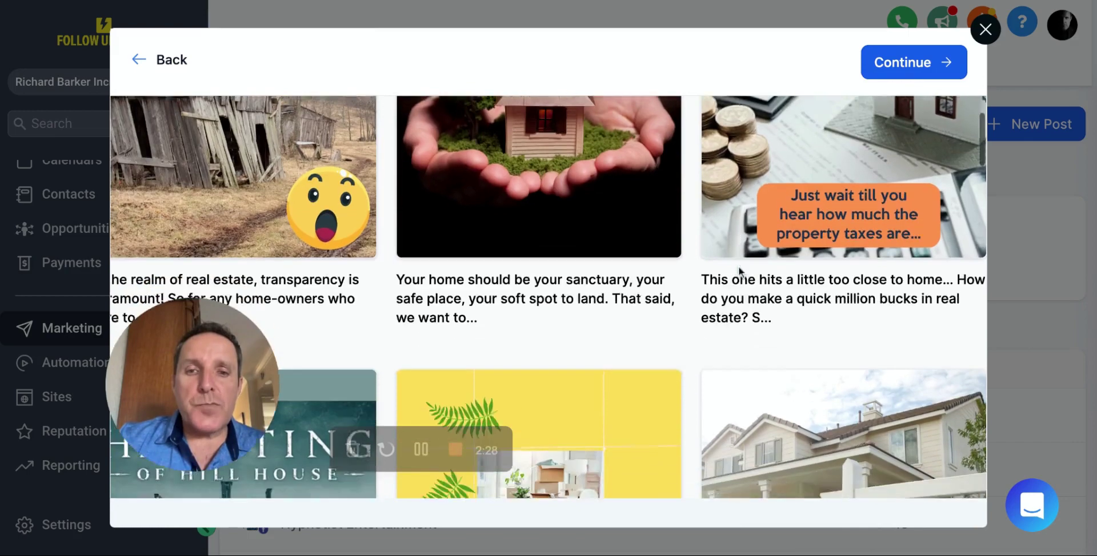
{"action": "scroll", "coordinate": [740, 271], "scroll_direction": "down", "scroll_amount": 10}
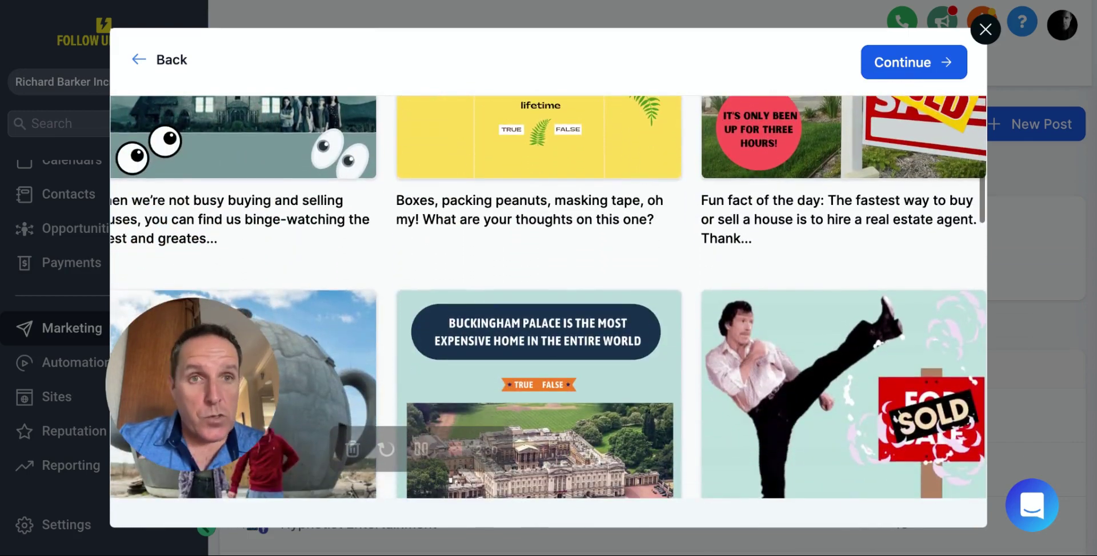
{"action": "scroll", "coordinate": [549, 297], "scroll_direction": "down", "scroll_amount": 10}
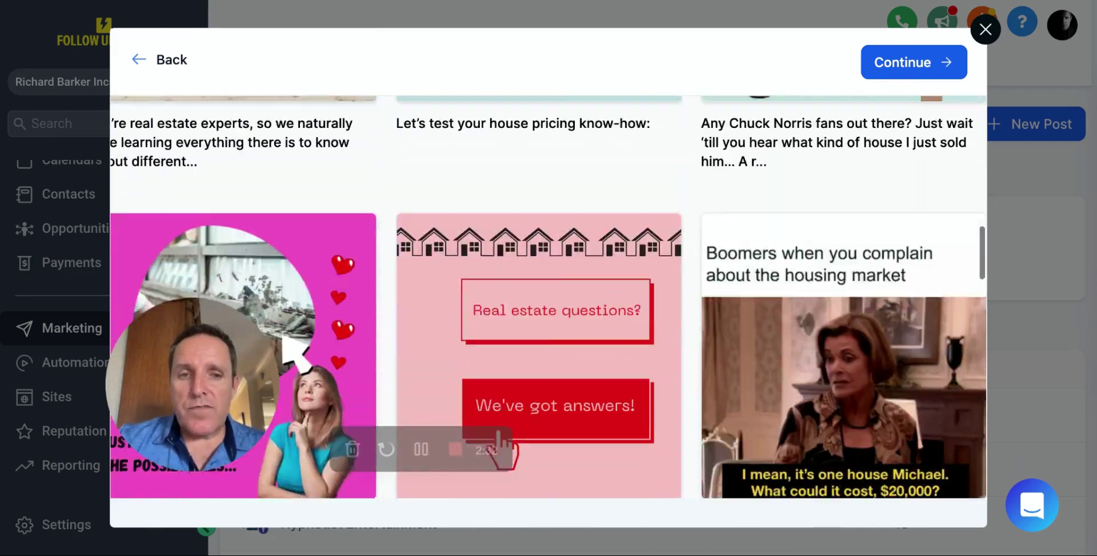
{"action": "scroll", "coordinate": [548, 297], "scroll_direction": "down", "scroll_amount": 10}
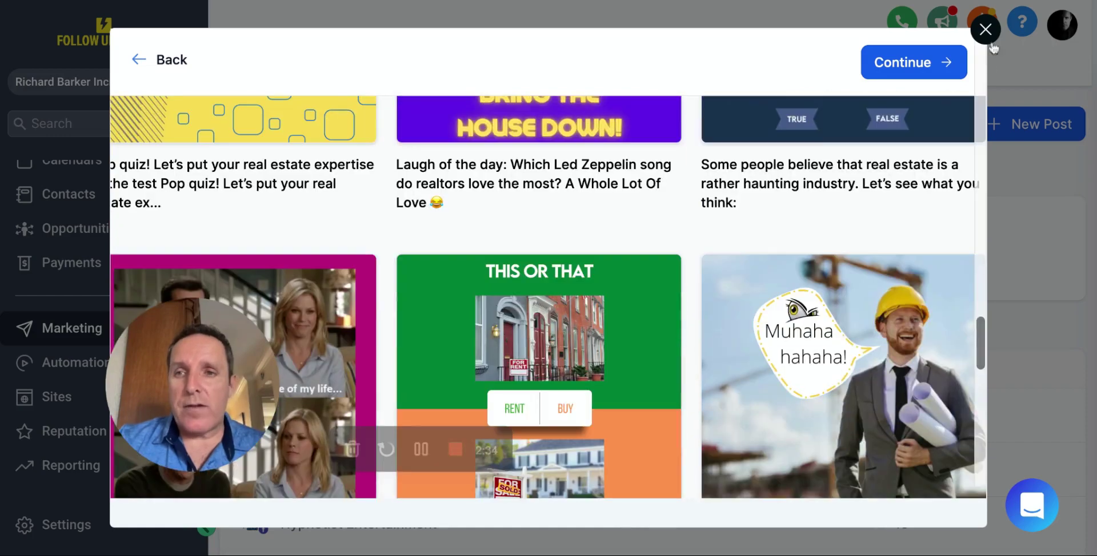
Step: Close the real estate preview and reopen Social Planner Templates from New Post
{"action": "left_click", "coordinate": [985, 30]}
{"action": "left_click", "coordinate": [1019, 136]}
{"action": "left_click", "coordinate": [956, 237]}
Step: Filter the social post templates to the Health & Wellness category
{"action": "scroll", "coordinate": [575, 348], "scroll_direction": "down", "scroll_amount": 15}
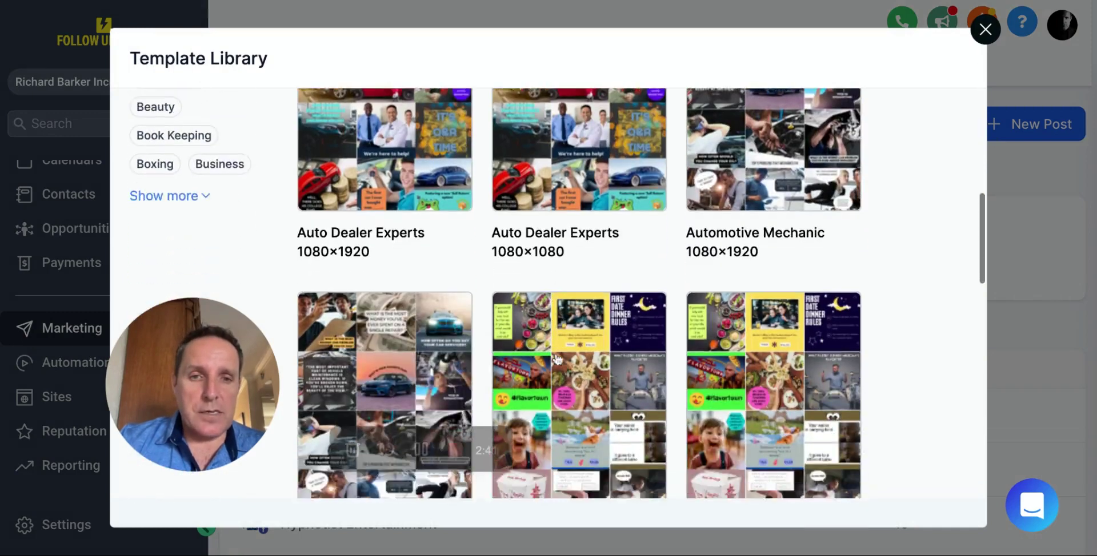
{"action": "scroll", "coordinate": [557, 358], "scroll_direction": "down", "scroll_amount": 3}
{"action": "scroll", "coordinate": [557, 359], "scroll_direction": "up", "scroll_amount": 15}
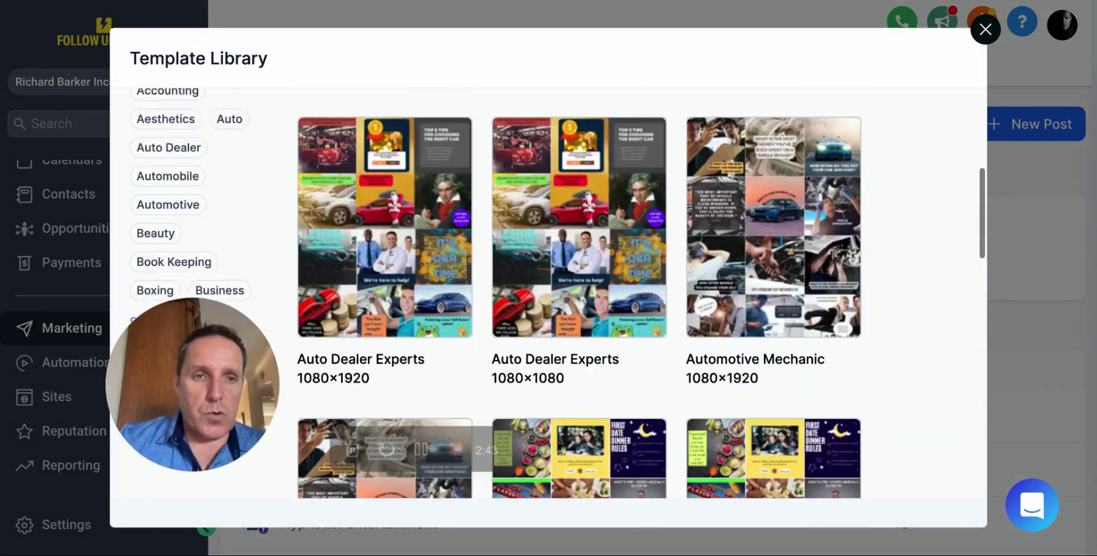
{"action": "scroll", "coordinate": [420, 355], "scroll_direction": "down", "scroll_amount": 3}
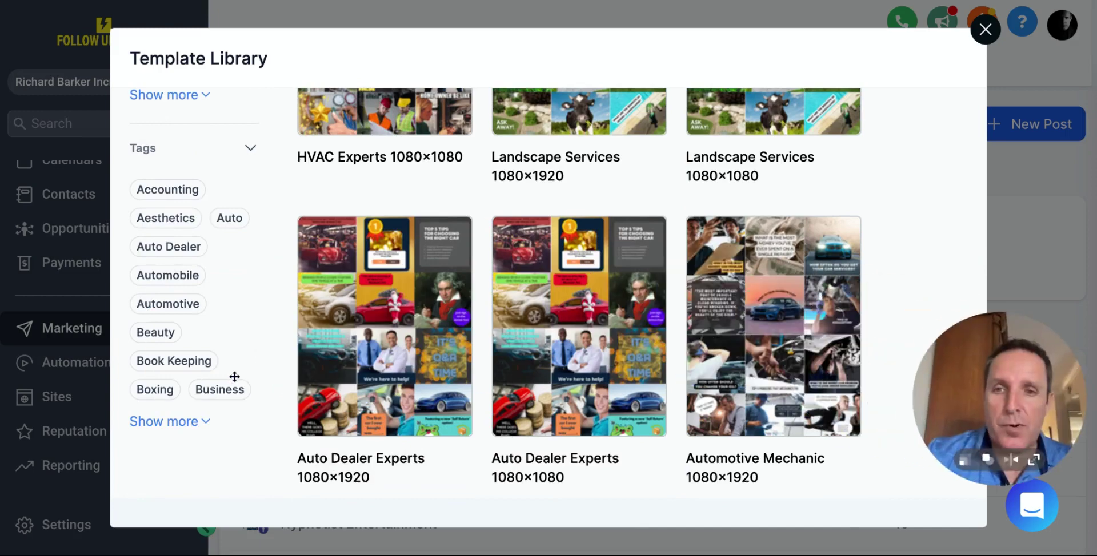
{"action": "scroll", "coordinate": [201, 345], "scroll_direction": "up", "scroll_amount": 6}
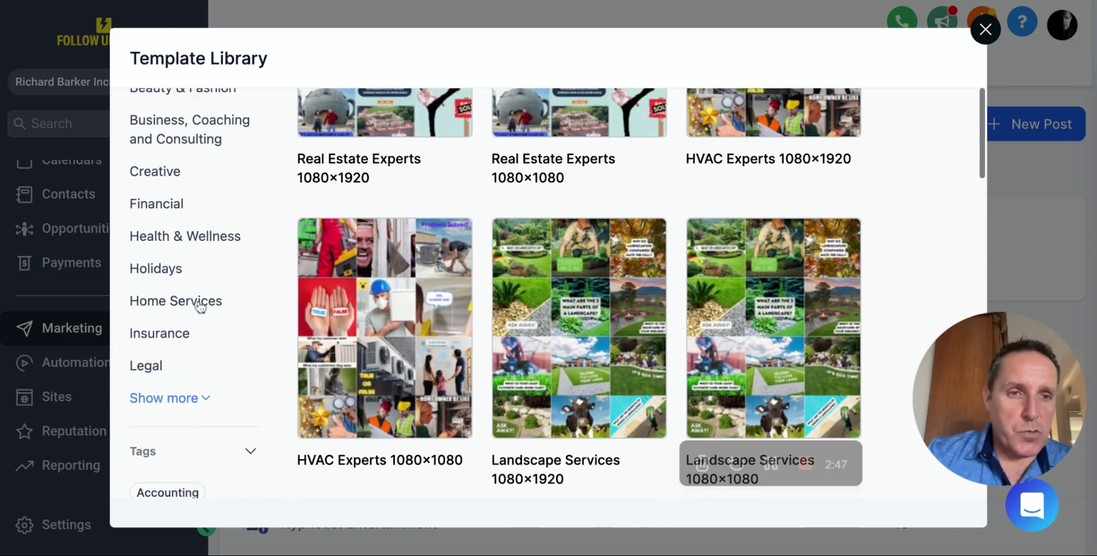
{"action": "left_click", "coordinate": [201, 245]}
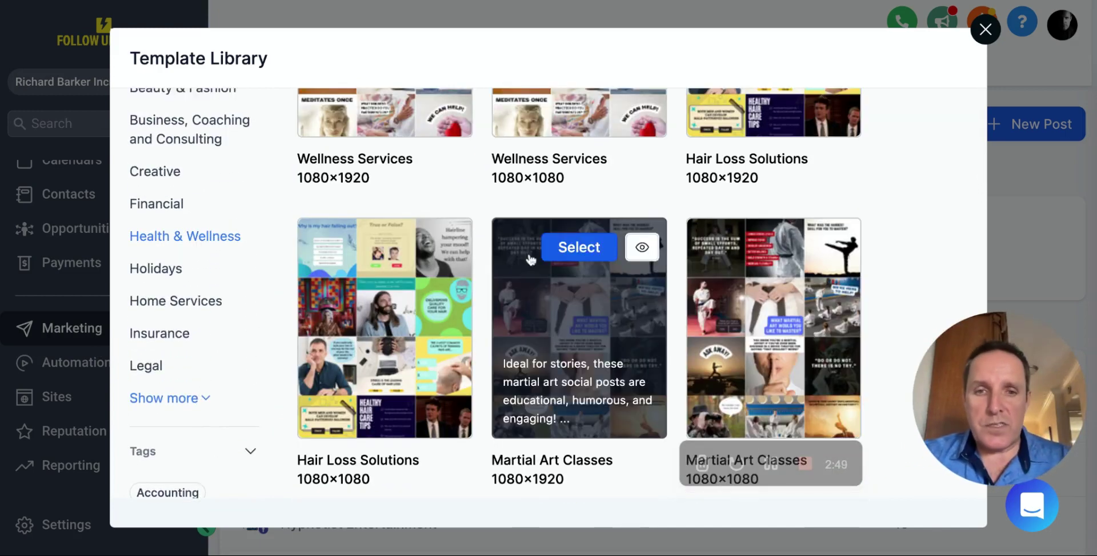
Step: Open the Health & Nutrition Services 1080×1080 post pack
{"action": "scroll", "coordinate": [531, 261], "scroll_direction": "down", "scroll_amount": 5}
{"action": "scroll", "coordinate": [530, 260], "scroll_direction": "down", "scroll_amount": 4}
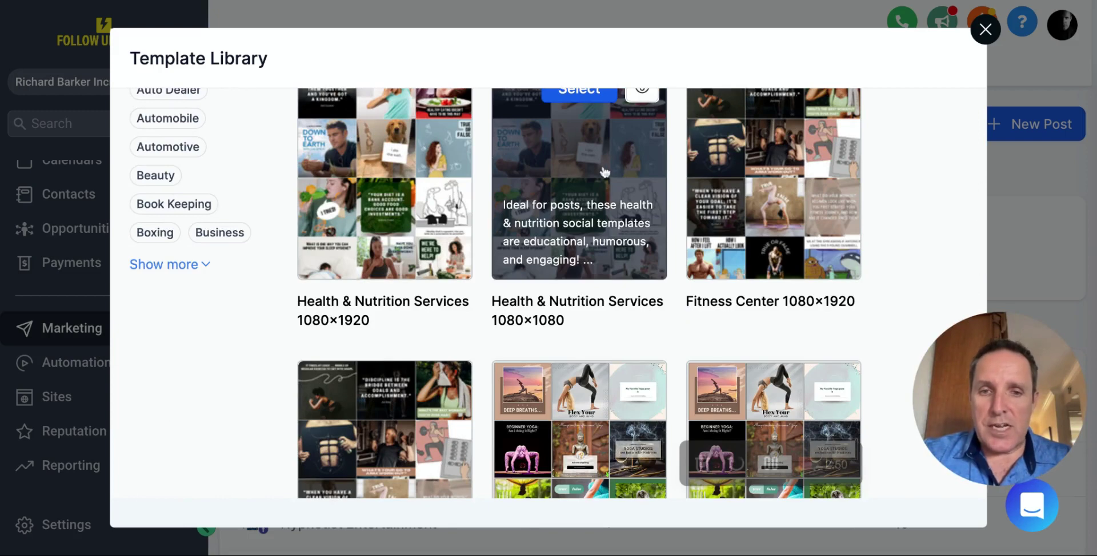
{"action": "scroll", "coordinate": [605, 177], "scroll_direction": "up", "scroll_amount": 1}
{"action": "left_click", "coordinate": [566, 228]}
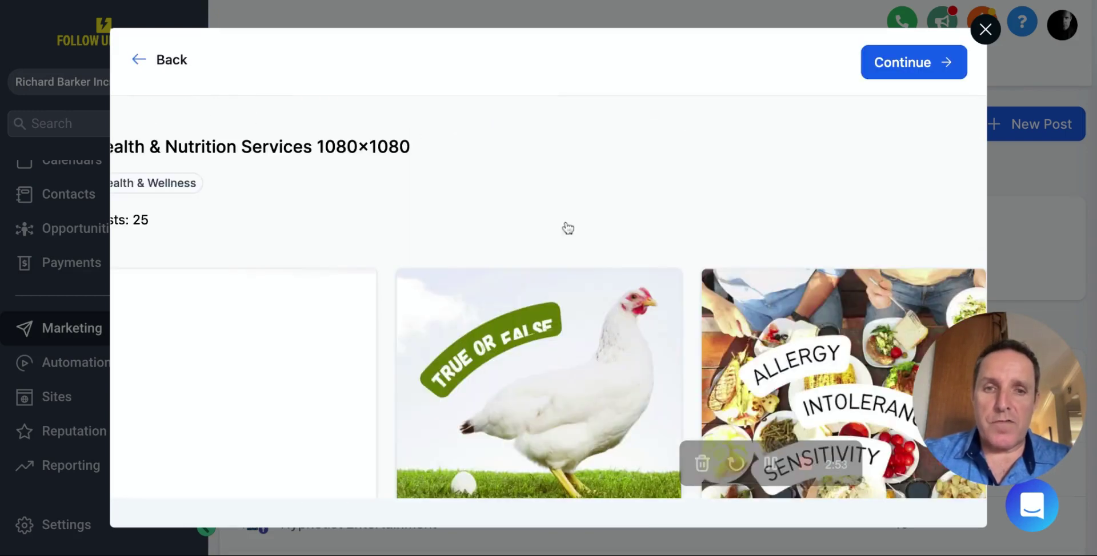
Step: Scroll through the Health & Nutrition Services dieting posts, then close the pack preview
{"action": "scroll", "coordinate": [507, 299], "scroll_direction": "down", "scroll_amount": 4}
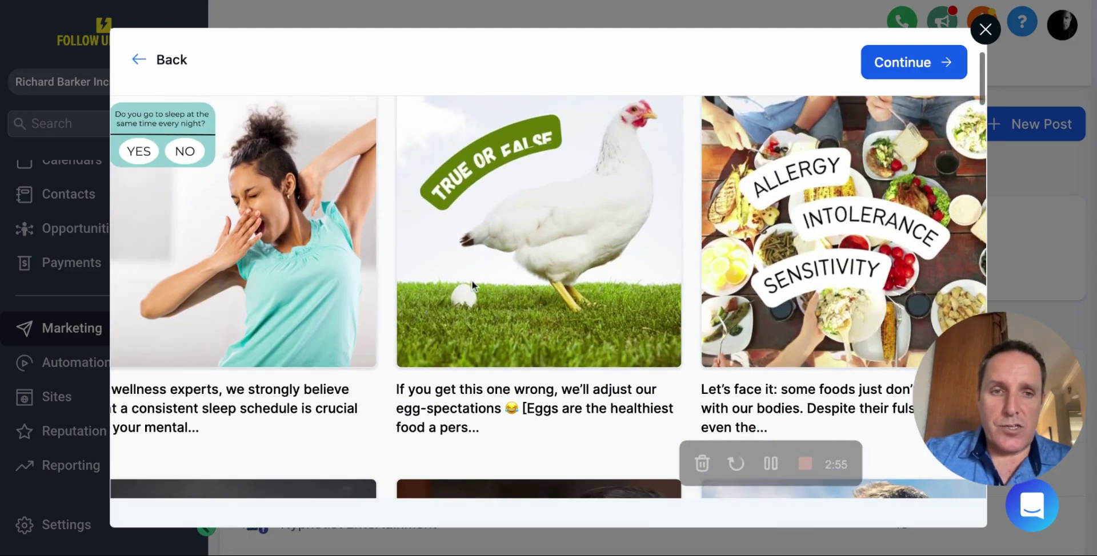
{"action": "scroll", "coordinate": [472, 279], "scroll_direction": "down", "scroll_amount": 10}
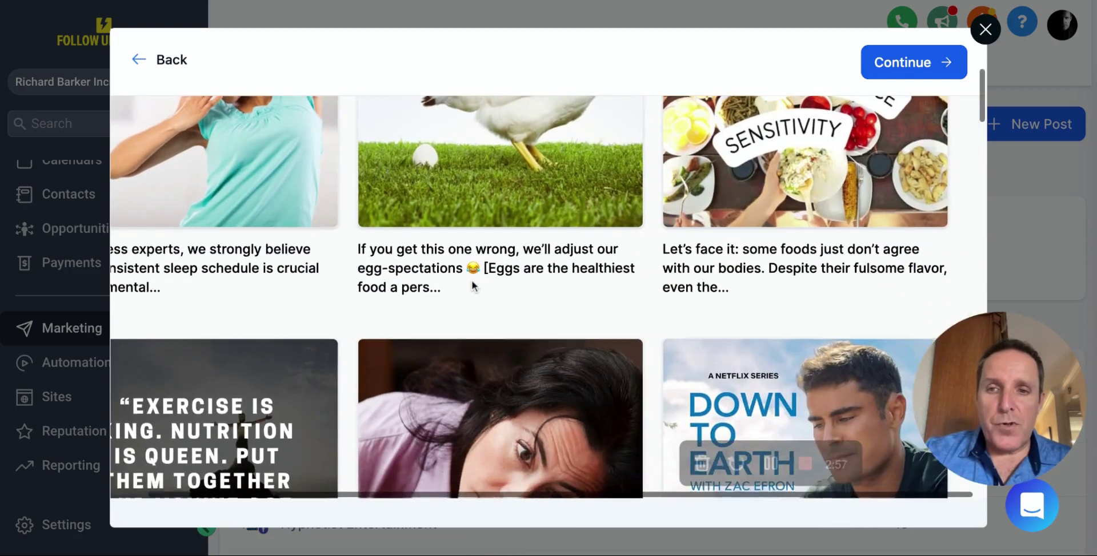
{"action": "scroll", "coordinate": [472, 279], "scroll_direction": "down", "scroll_amount": 10}
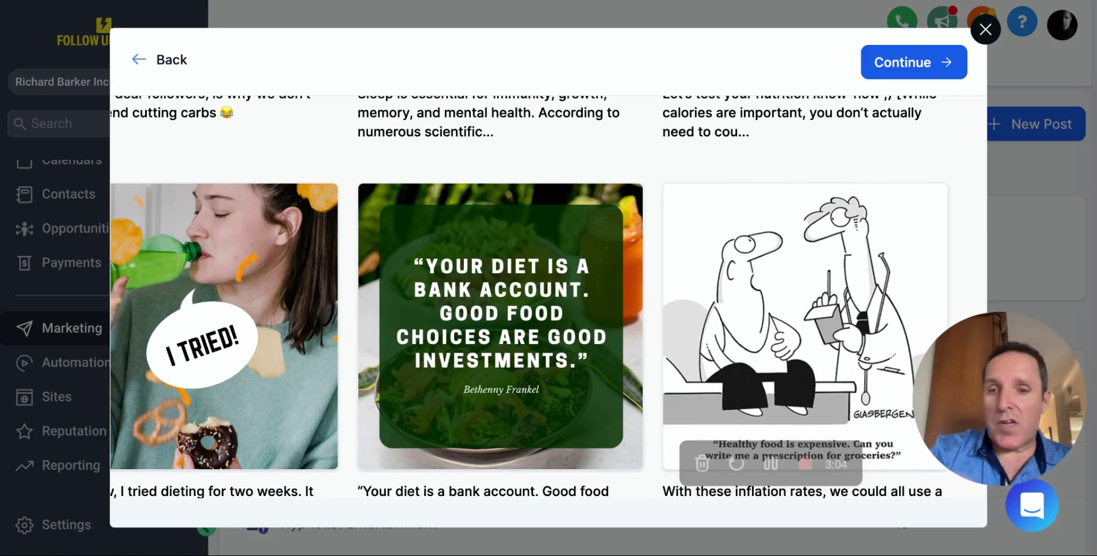
{"action": "left_click", "coordinate": [985, 32]}
Step: Go to Emails > Templates and open the email marketing Template Library from New
{"action": "left_click", "coordinate": [472, 63]}
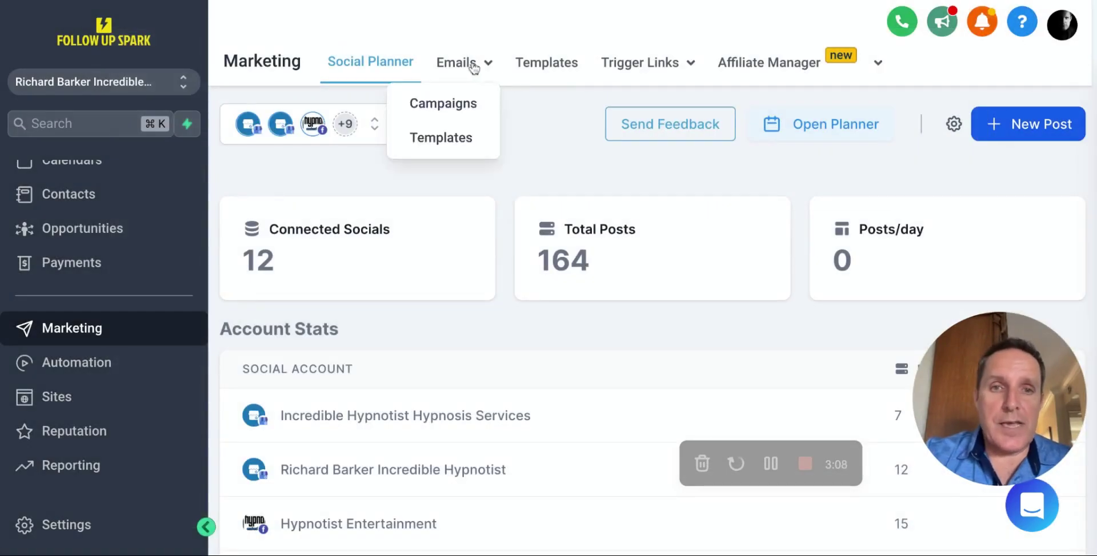
{"action": "left_click", "coordinate": [451, 143]}
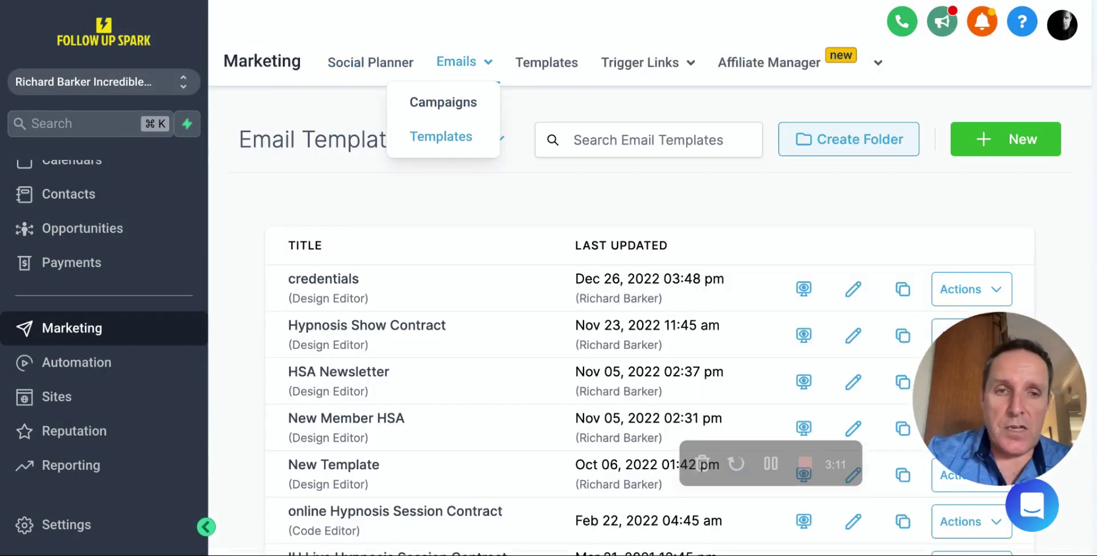
{"action": "left_click", "coordinate": [988, 137]}
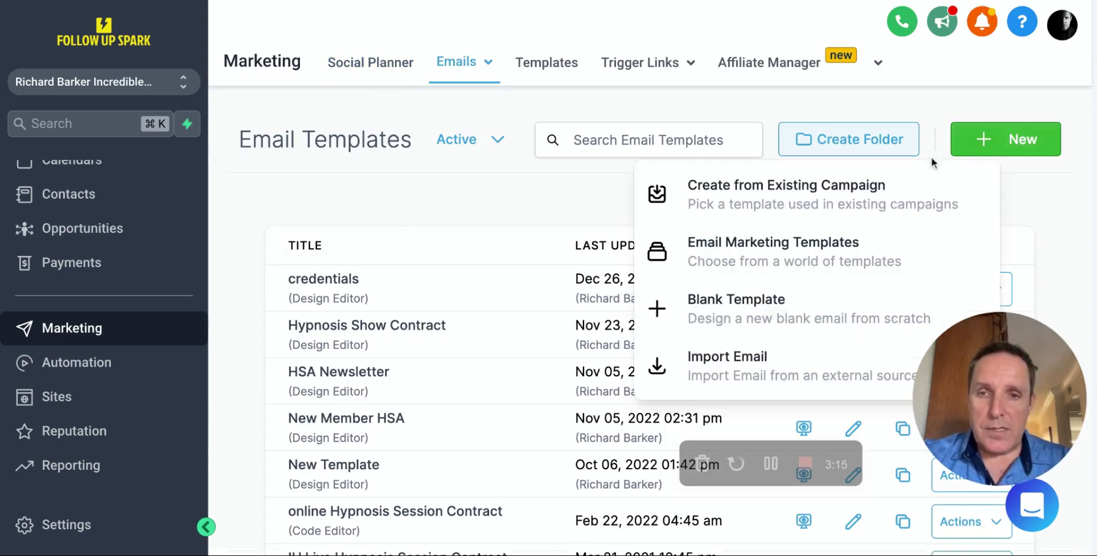
{"action": "left_click", "coordinate": [750, 256]}
Step: Scroll the email Template Library and expand the Tags list with repeated Show more
{"action": "scroll", "coordinate": [536, 316], "scroll_direction": "down", "scroll_amount": 7}
{"action": "scroll", "coordinate": [397, 287], "scroll_direction": "down", "scroll_amount": 5}
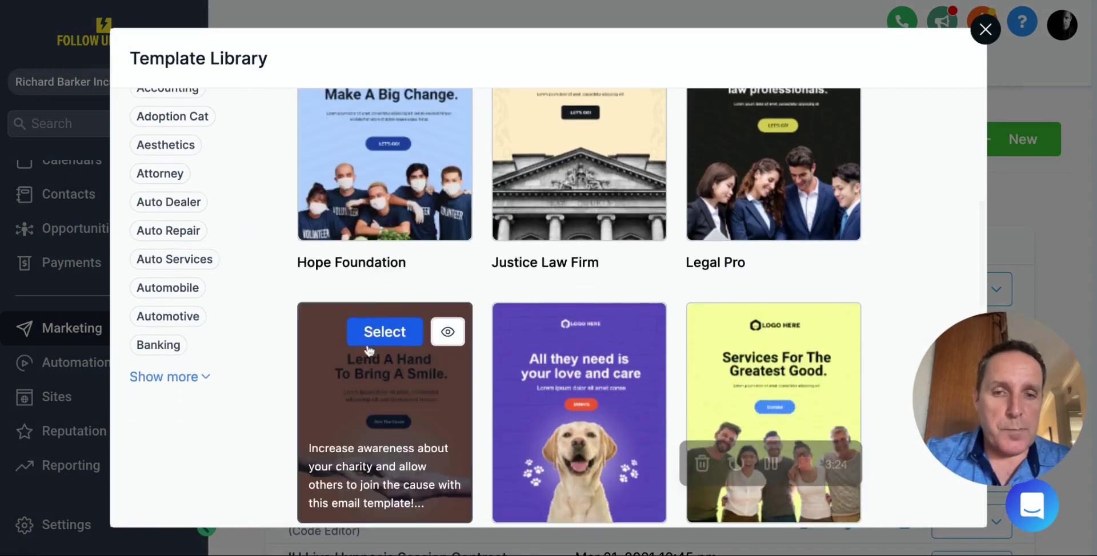
{"action": "scroll", "coordinate": [388, 320], "scroll_direction": "down", "scroll_amount": 5}
{"action": "scroll", "coordinate": [365, 337], "scroll_direction": "up", "scroll_amount": 8}
{"action": "scroll", "coordinate": [251, 346], "scroll_direction": "down", "scroll_amount": 4}
{"action": "left_click", "coordinate": [180, 393]}
{"action": "scroll", "coordinate": [181, 377], "scroll_direction": "down", "scroll_amount": 5}
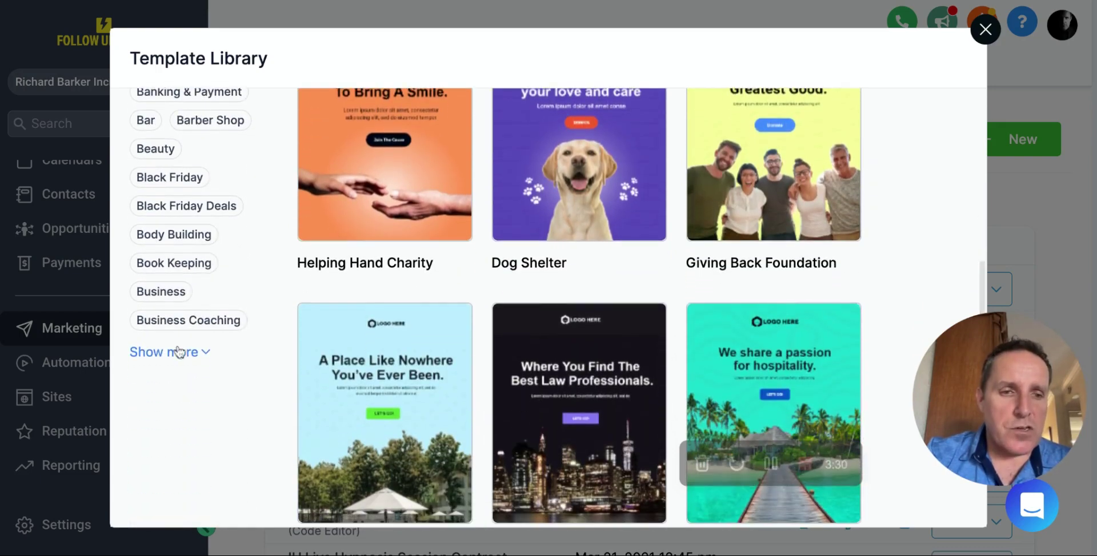
{"action": "left_click", "coordinate": [179, 352]}
{"action": "scroll", "coordinate": [180, 345], "scroll_direction": "down", "scroll_amount": 6}
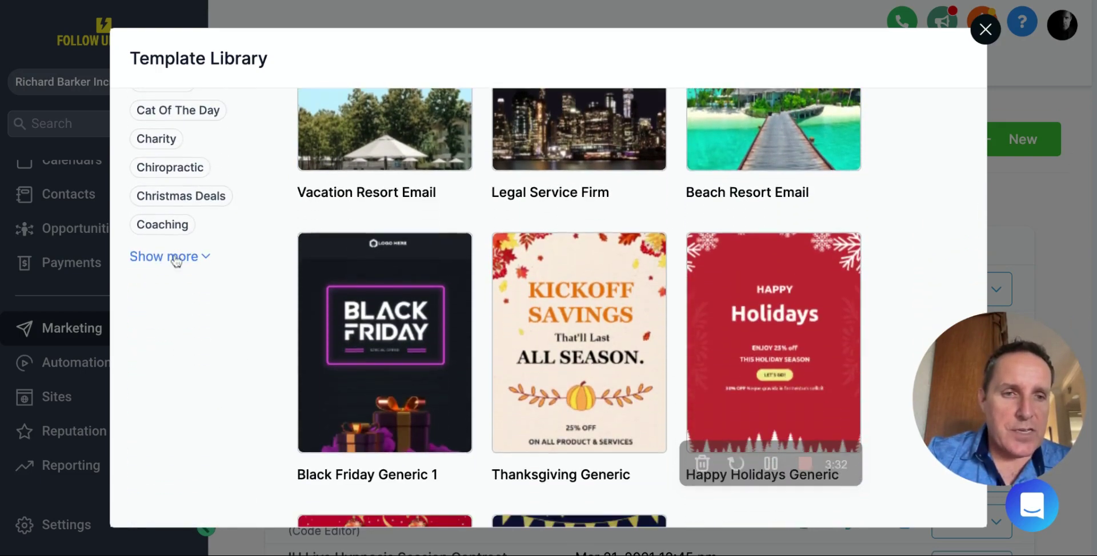
{"action": "left_click", "coordinate": [174, 269]}
Step: Filter email templates to the Coaching tag and preview Business Coaching 4
{"action": "left_click", "coordinate": [166, 226]}
{"action": "scroll", "coordinate": [523, 249], "scroll_direction": "down", "scroll_amount": 1}
{"action": "scroll", "coordinate": [523, 249], "scroll_direction": "down", "scroll_amount": 7}
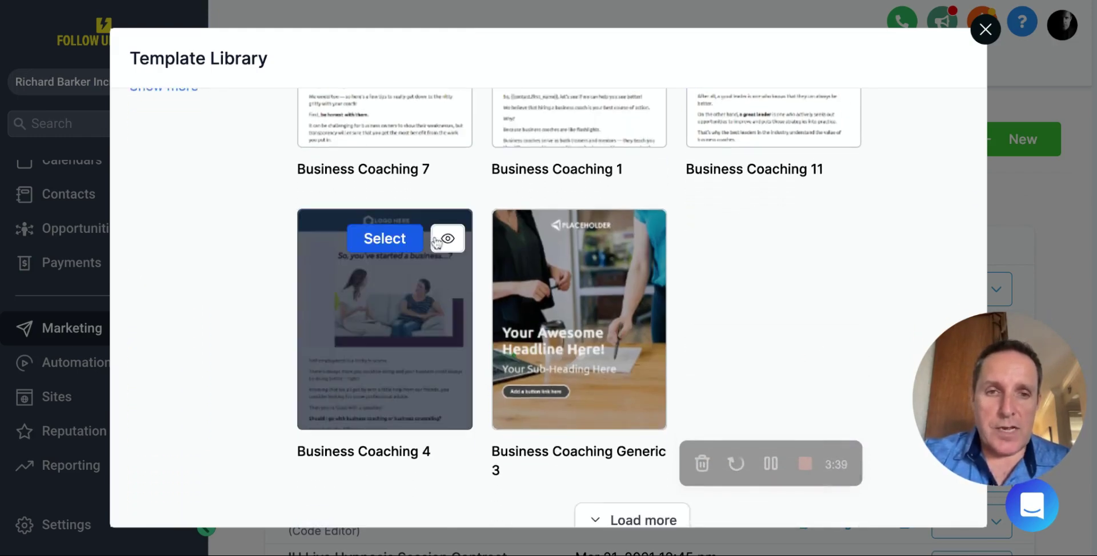
{"action": "left_click", "coordinate": [448, 241]}
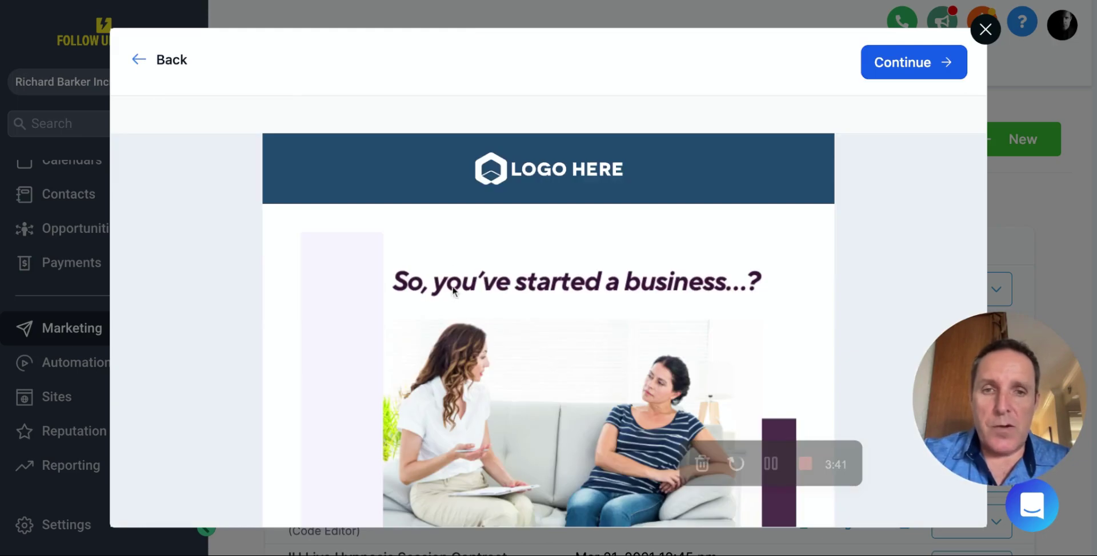
Step: Scroll through the Business Coaching 4 email preview, then close the template library
{"action": "scroll", "coordinate": [453, 291], "scroll_direction": "down", "scroll_amount": 15}
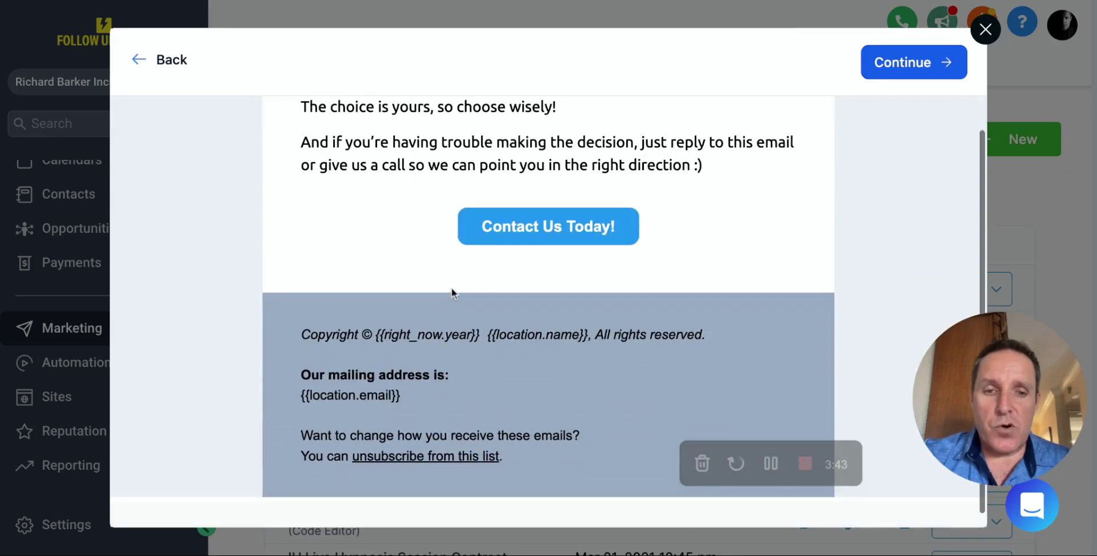
{"action": "scroll", "coordinate": [453, 293], "scroll_direction": "up", "scroll_amount": 15}
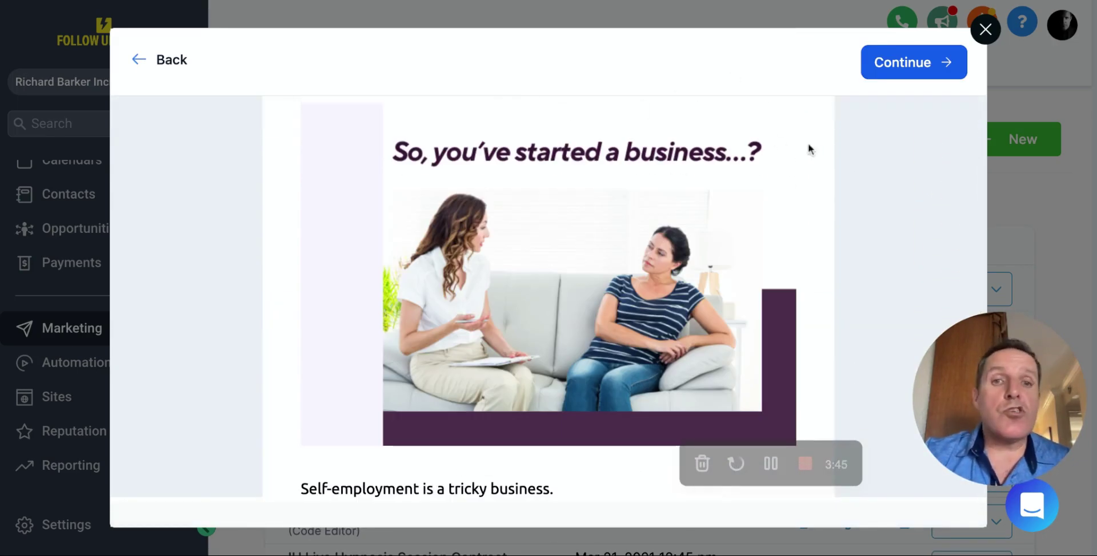
{"action": "left_click", "coordinate": [986, 30]}
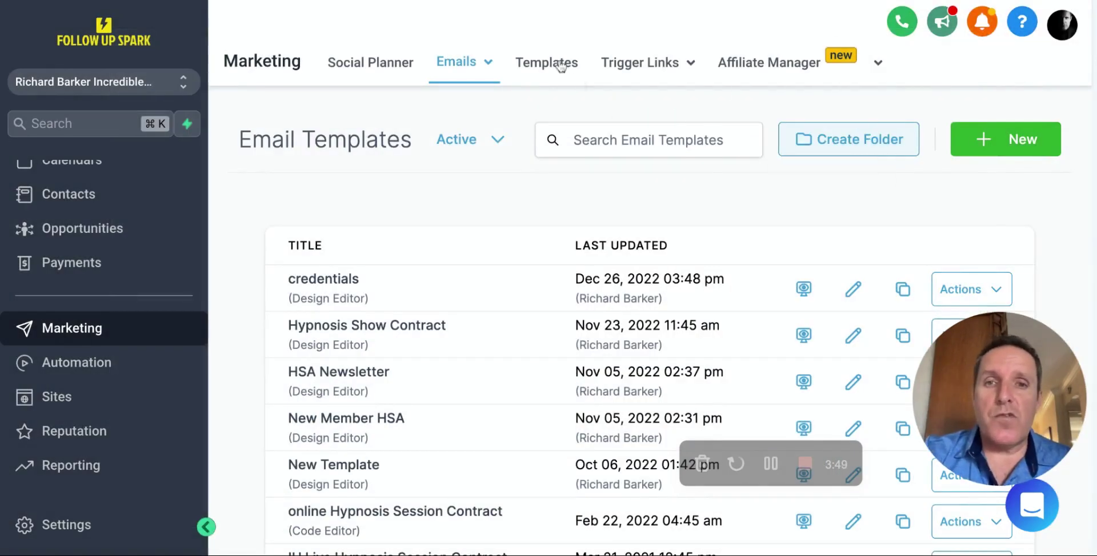
Step: Switch to the Marketing Social Planner and open the New Post dropdown showing Social Planner Templates
{"action": "scroll", "coordinate": [112, 355], "scroll_direction": "down", "scroll_amount": 2}
{"action": "scroll", "coordinate": [112, 355], "scroll_direction": "up", "scroll_amount": 3}
{"action": "left_click", "coordinate": [111, 245]}
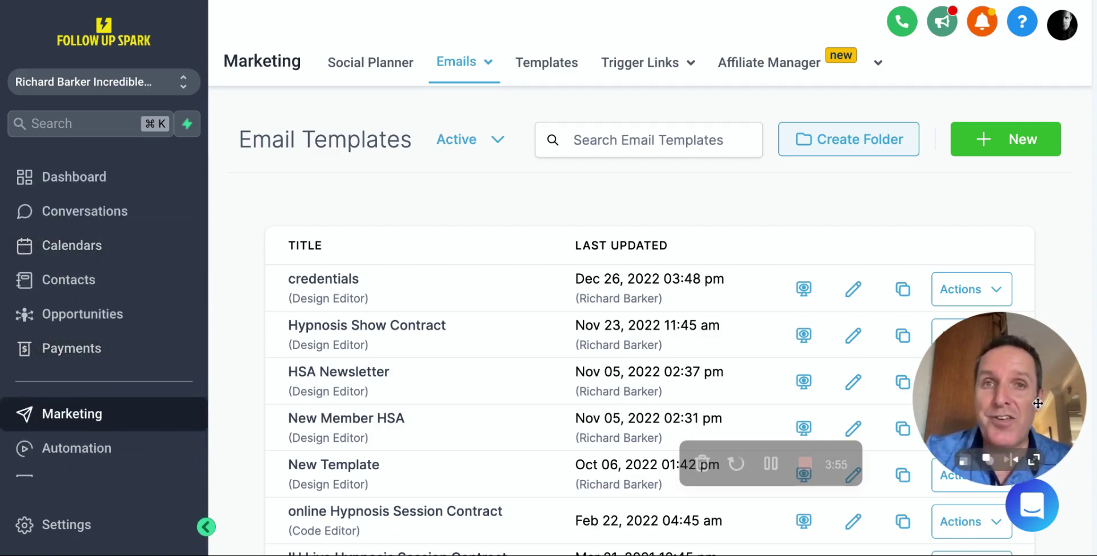
{"action": "left_click_drag", "start_coordinate": [1038, 404], "coordinate": [220, 390]}
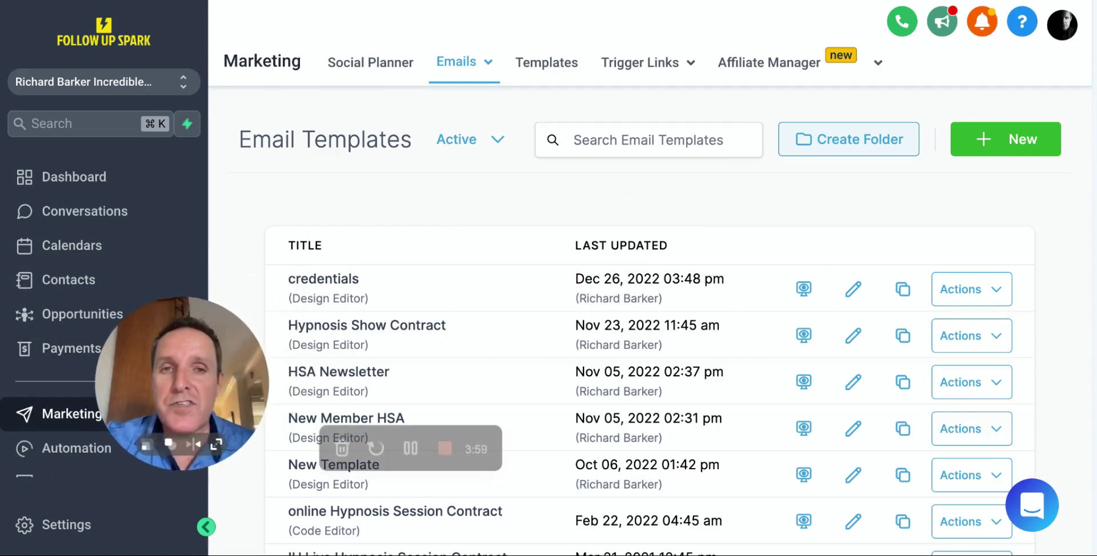